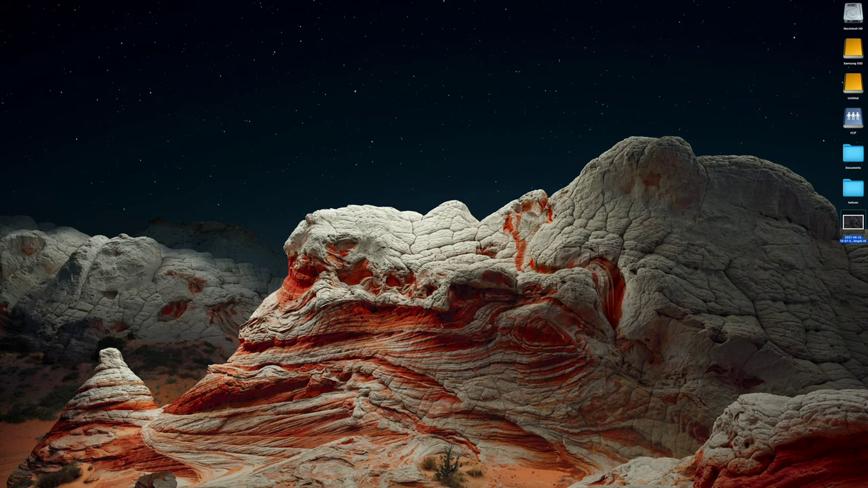
Launch Helicon Focus through a Spotlight search for 'helic'.
key("super+space")
type("helic")
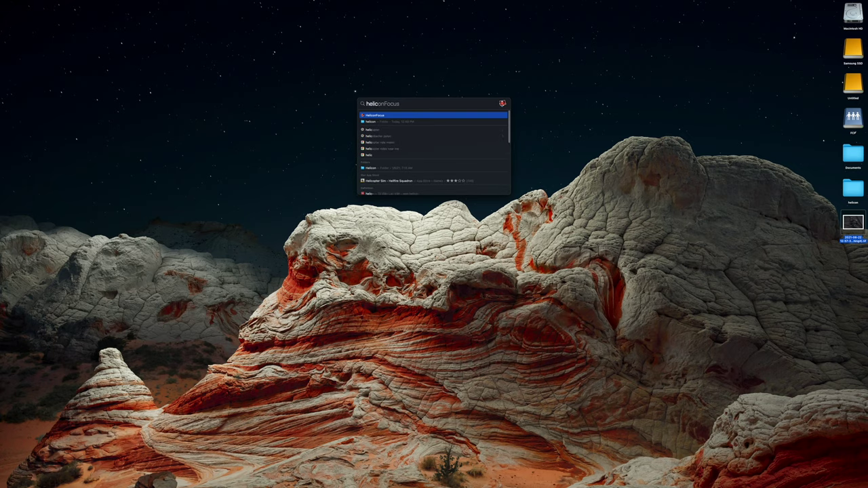
key("Return")
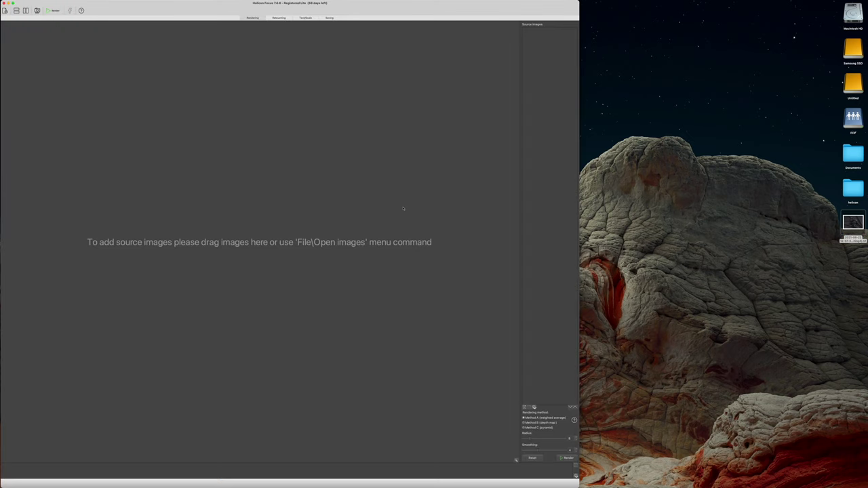
Add all twelve TIFF shots from the helicon folder as source images.
double_click(853, 190)
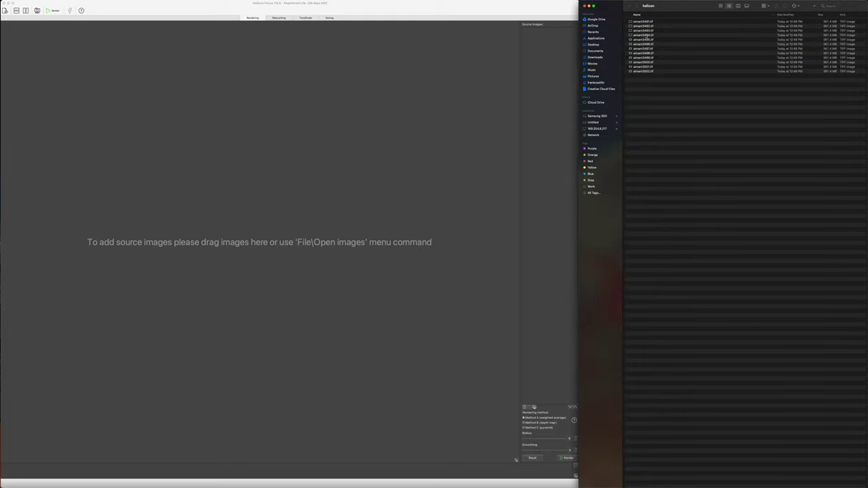
left_click(654, 35)
key("super+a")
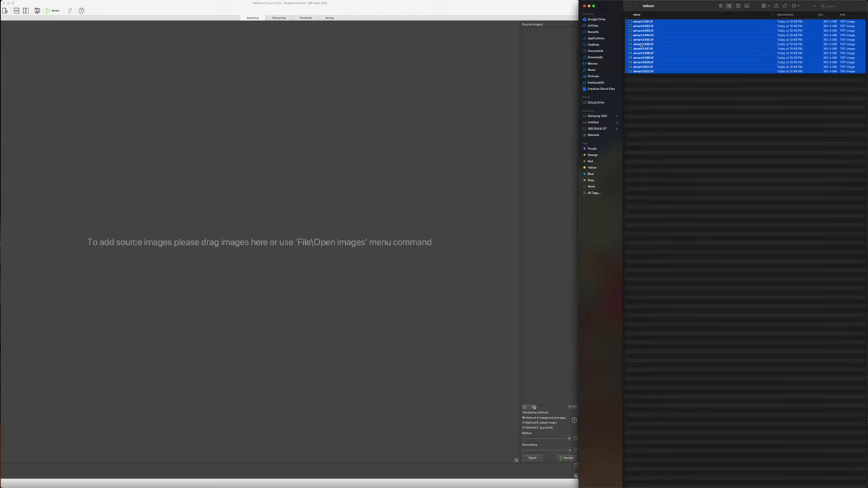
left_click_drag(641, 43, 261, 210)
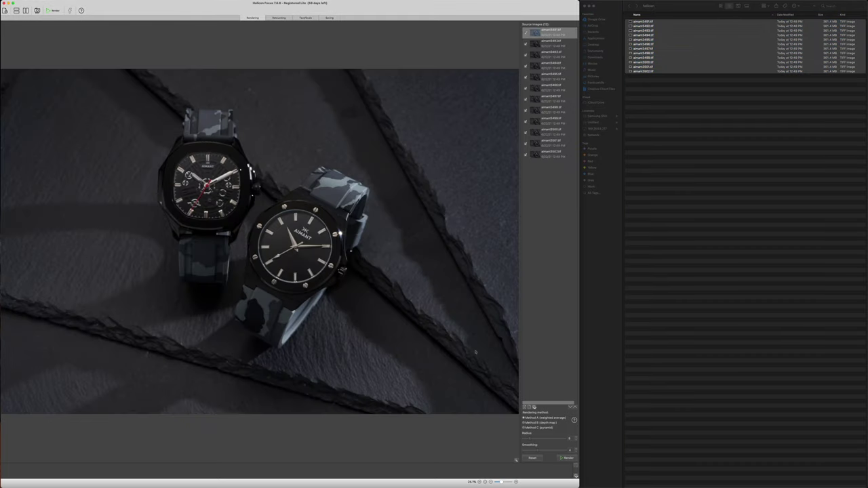
Render the watch stack, compare sources two to five, and save the result as a TIFF on the Desktop.
left_click(567, 458)
key("Down")
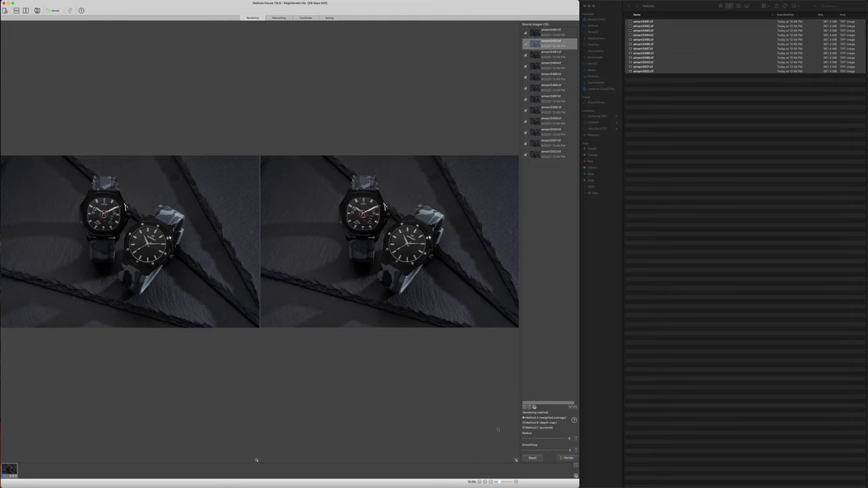
key("Down")
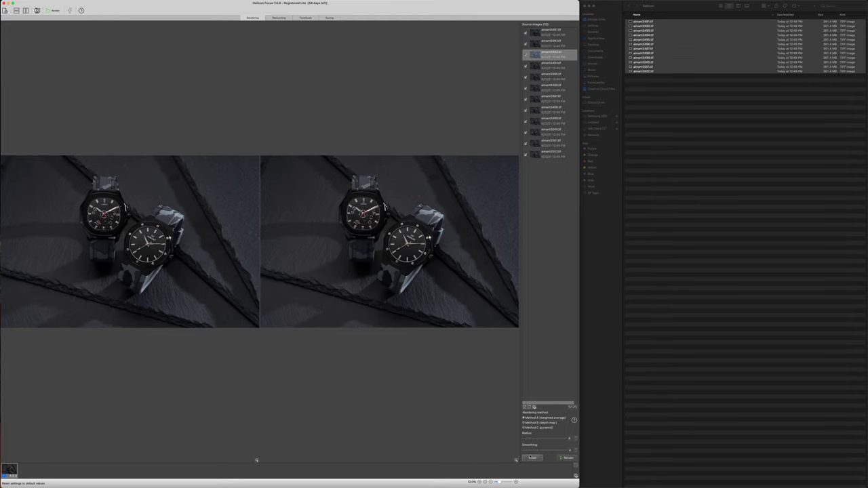
key("Down")
key("Down")
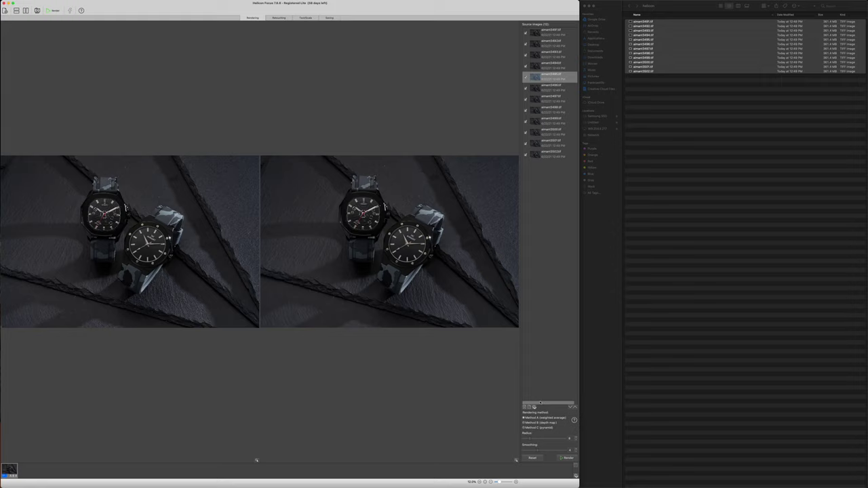
key("Down")
key("Down")
key("Down")
key("Down")
key("Down")
key("Down")
key("Down")
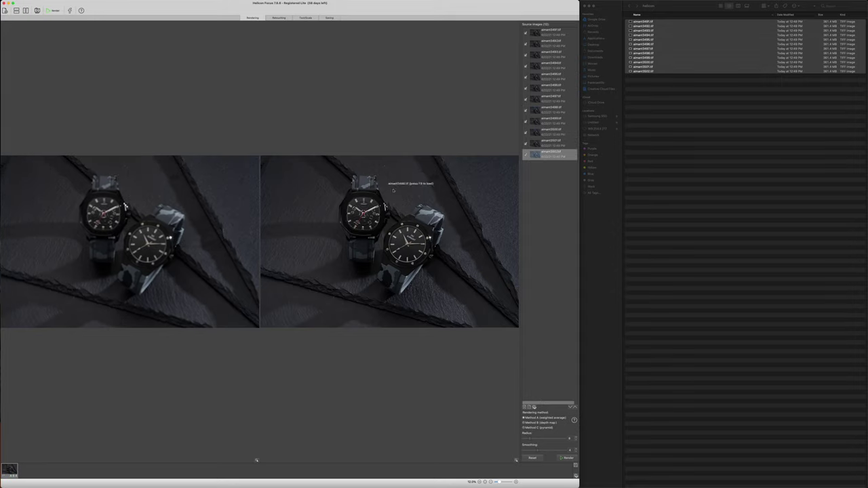
left_click(330, 18)
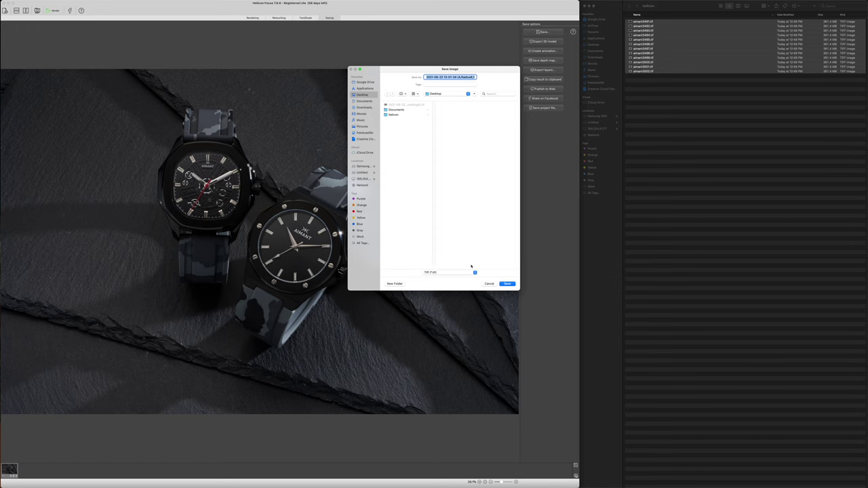
left_click(509, 283)
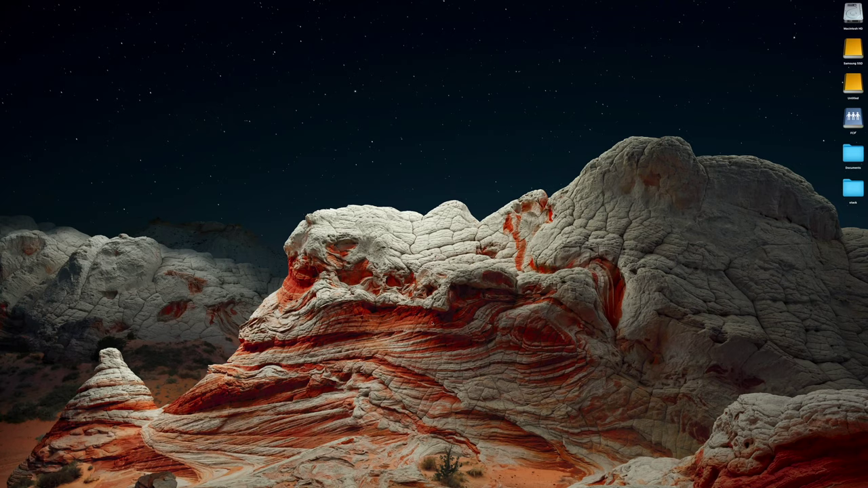
In Photoshop, start File > Scripts > Load Files into Stack.
left_click(373, 483)
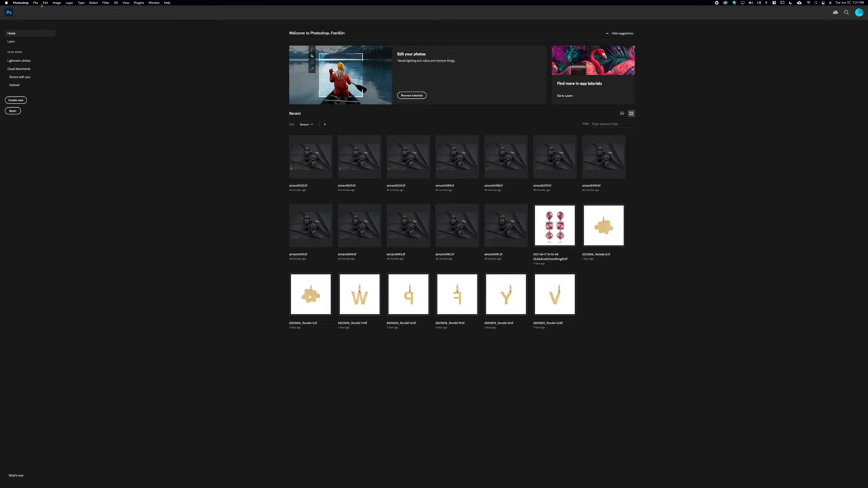
left_click(35, 3)
mouse_move(46, 100)
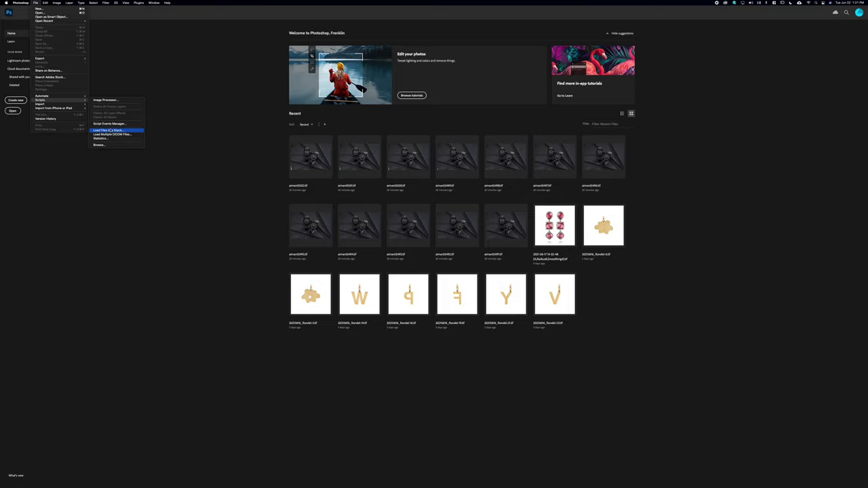
left_click(111, 129)
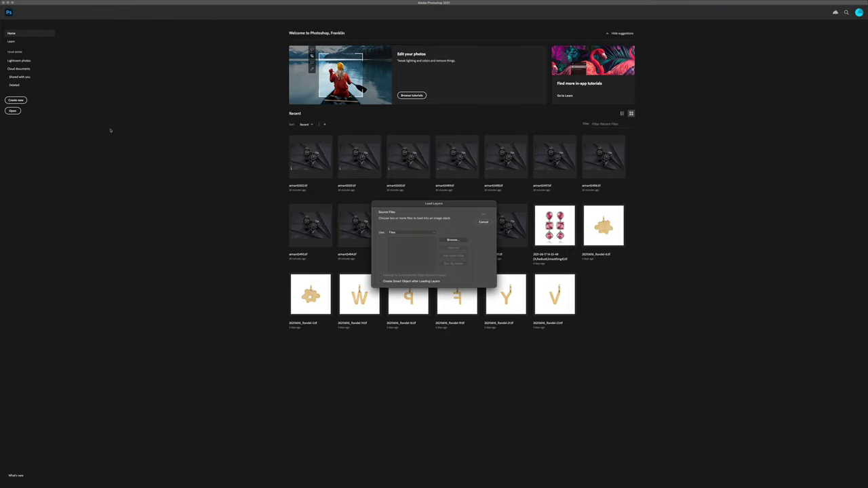
Add all ten TIFFs from the stack folder and load them as auto-aligned layers.
left_click(448, 241)
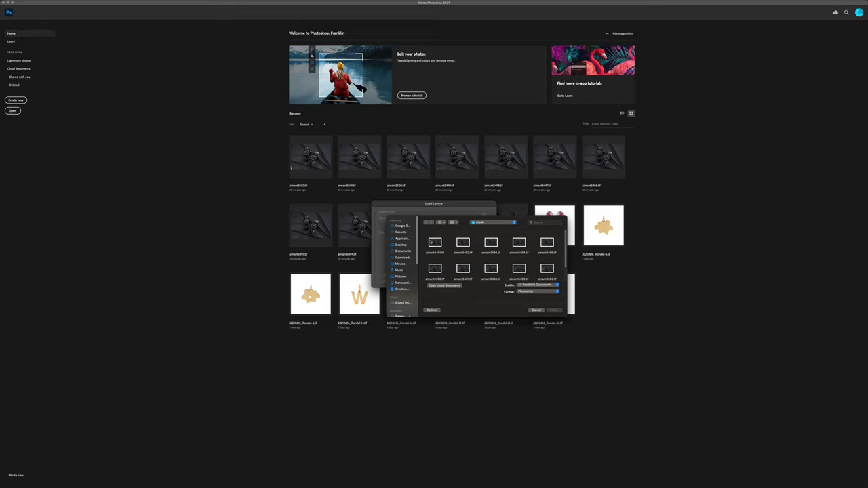
left_click(462, 245)
key("super+a")
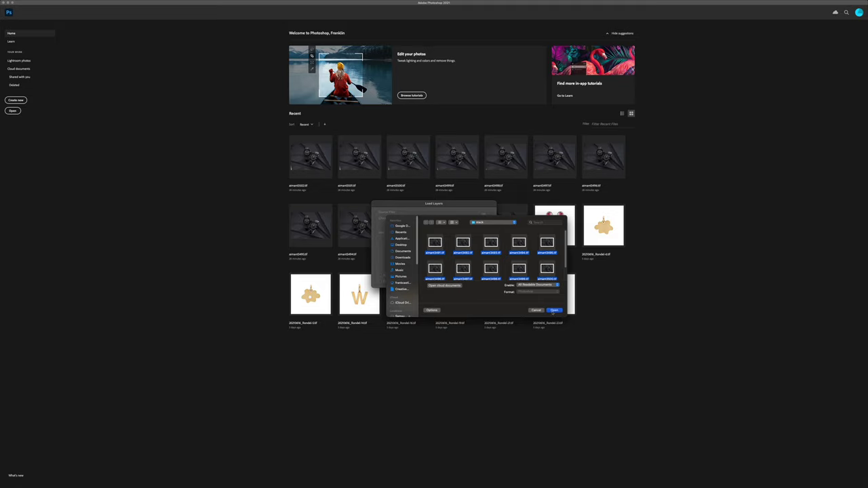
left_click(553, 310)
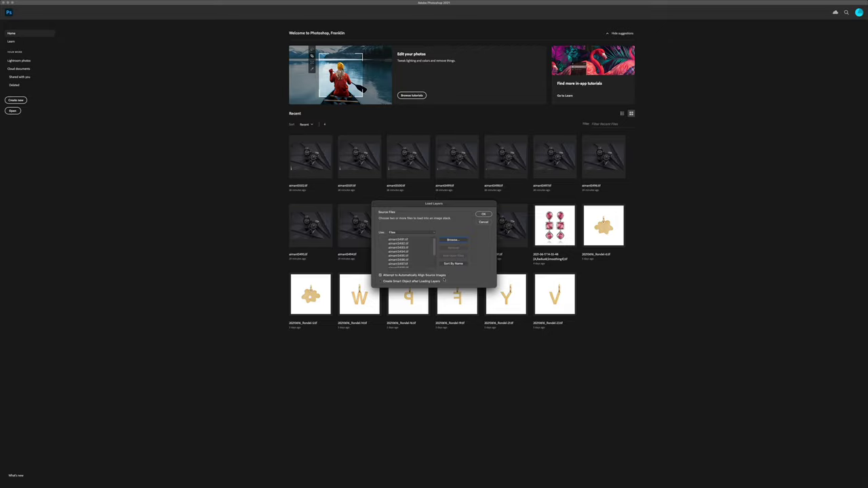
left_click(482, 214)
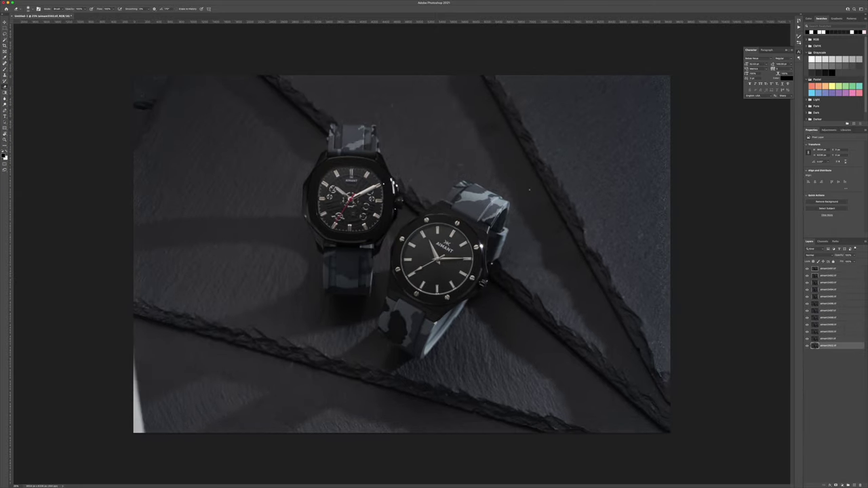
Select every watch layer and run Edit > Auto-Blend Layers with Stack Images.
left_click(834, 269, "shift")
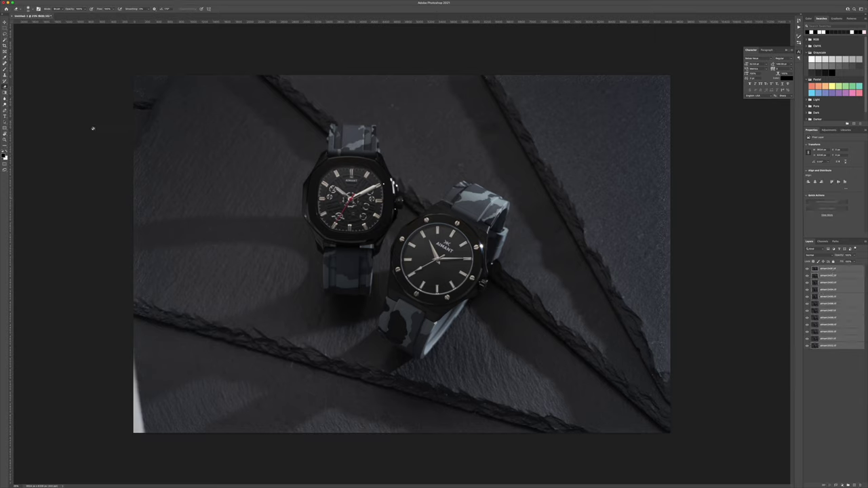
left_click(45, 3)
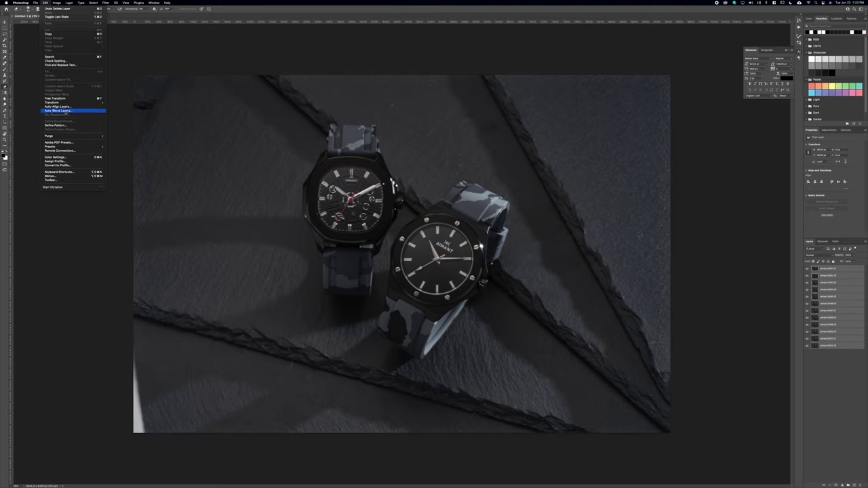
left_click(60, 109)
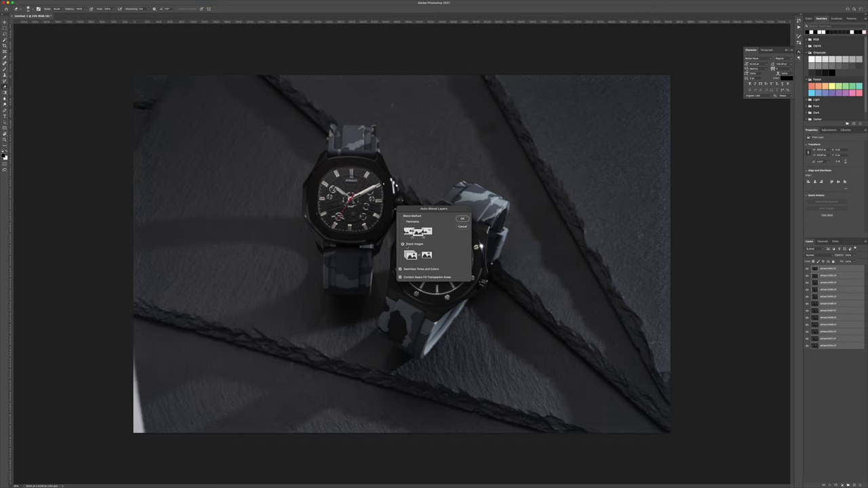
left_click(463, 219)
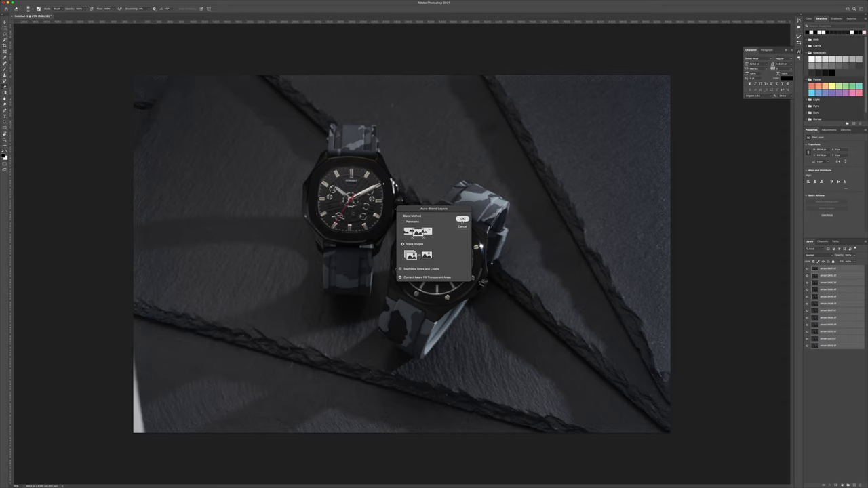